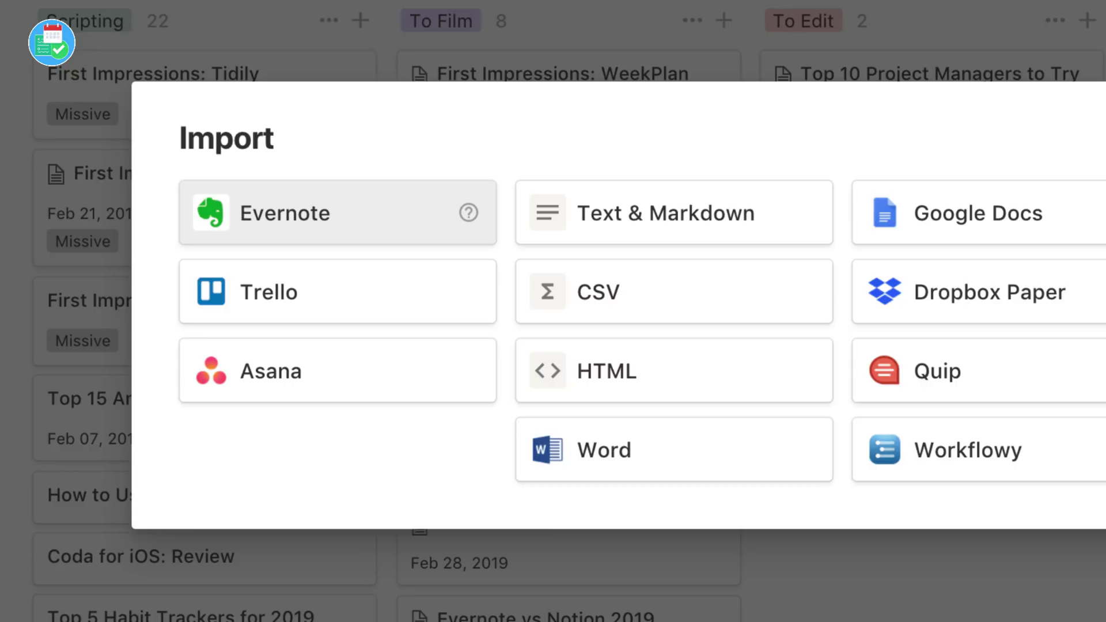
- Select the Wedding (2018) notebook and start its import into Notion
{"action": "left_click", "coordinate": [338, 467]}
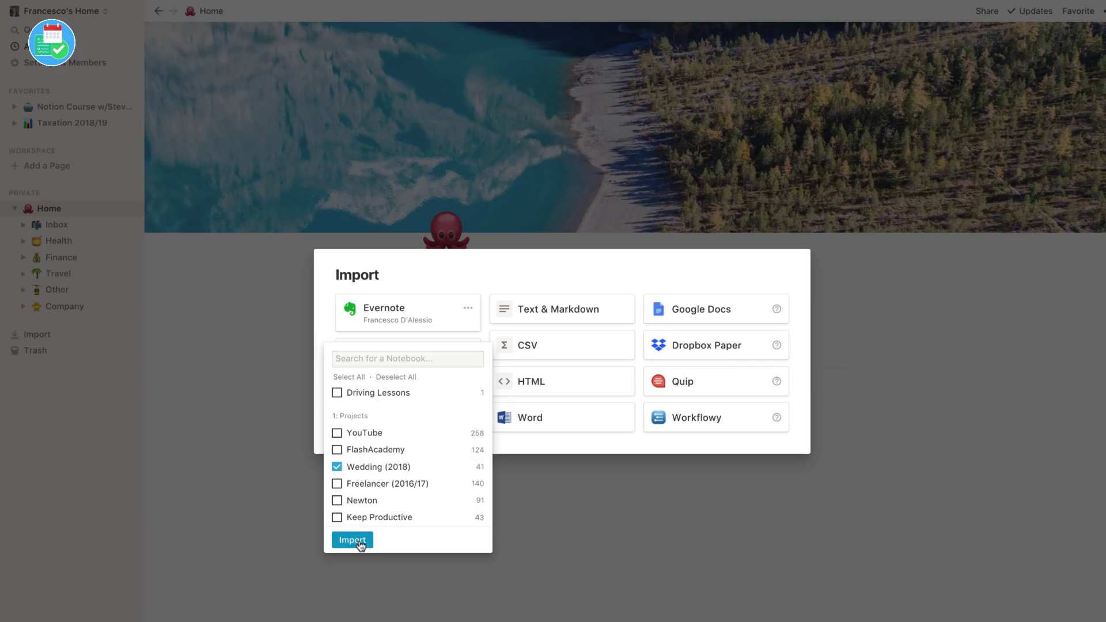
{"action": "left_click", "coordinate": [359, 541]}
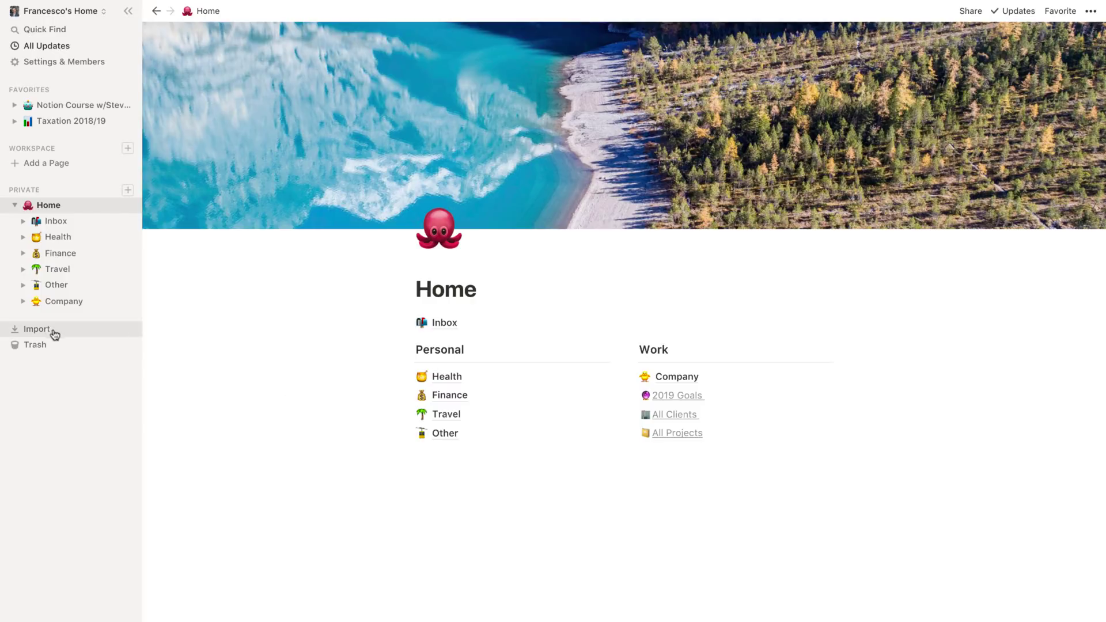
- Sign in to Evernote and authorize Notion's access for 1 year
{"action": "left_click", "coordinate": [37, 329]}
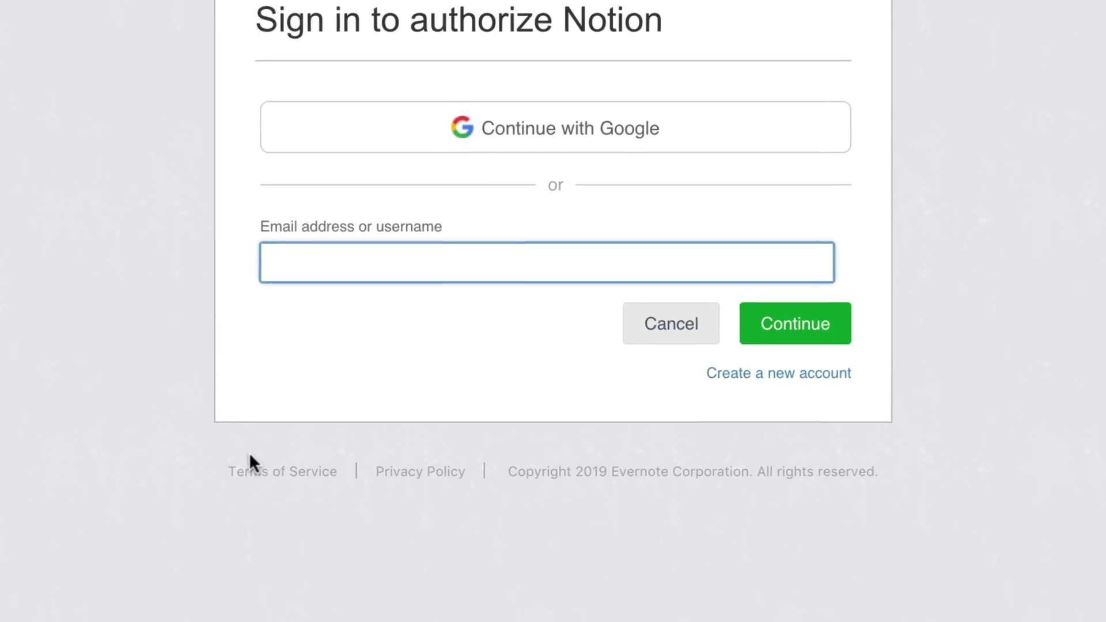
{"action": "left_click", "coordinate": [424, 179]}
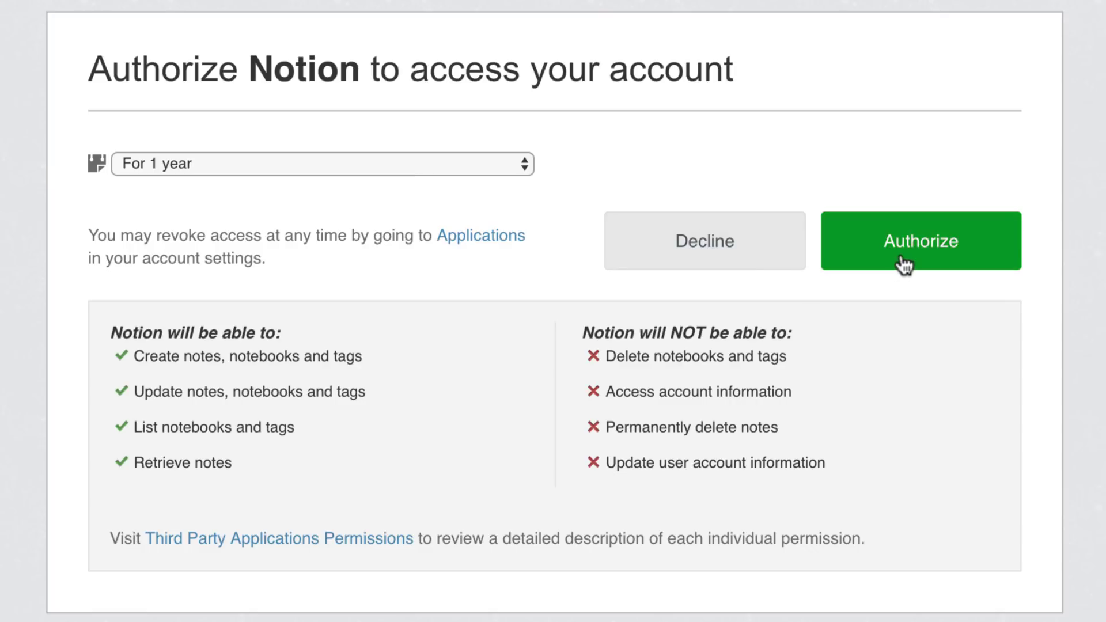
{"action": "left_click", "coordinate": [500, 163]}
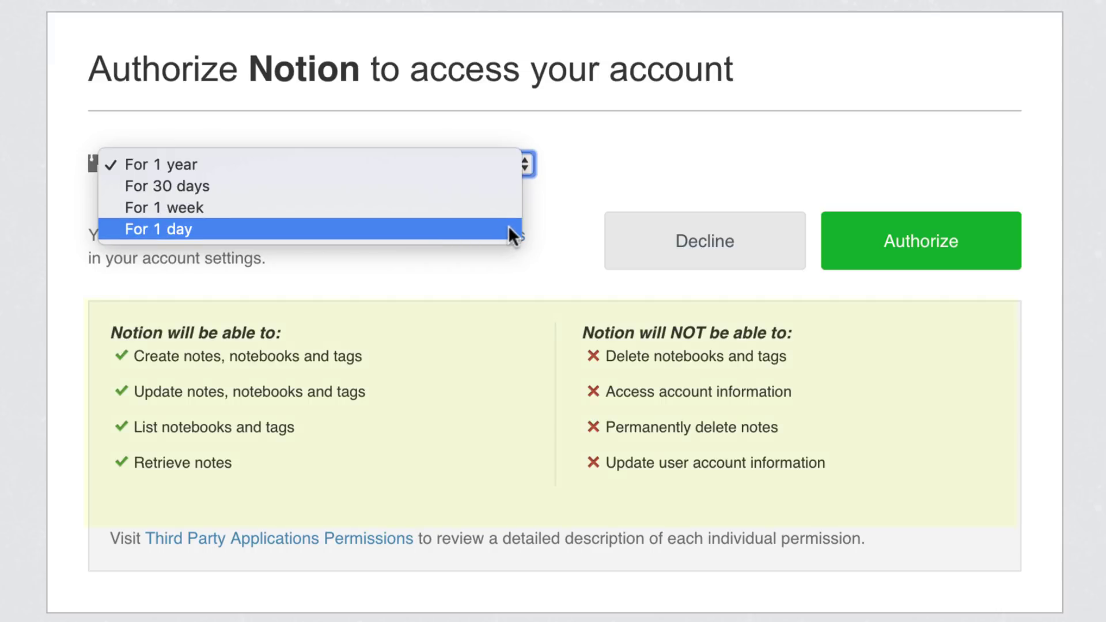
{"action": "left_click", "coordinate": [631, 139]}
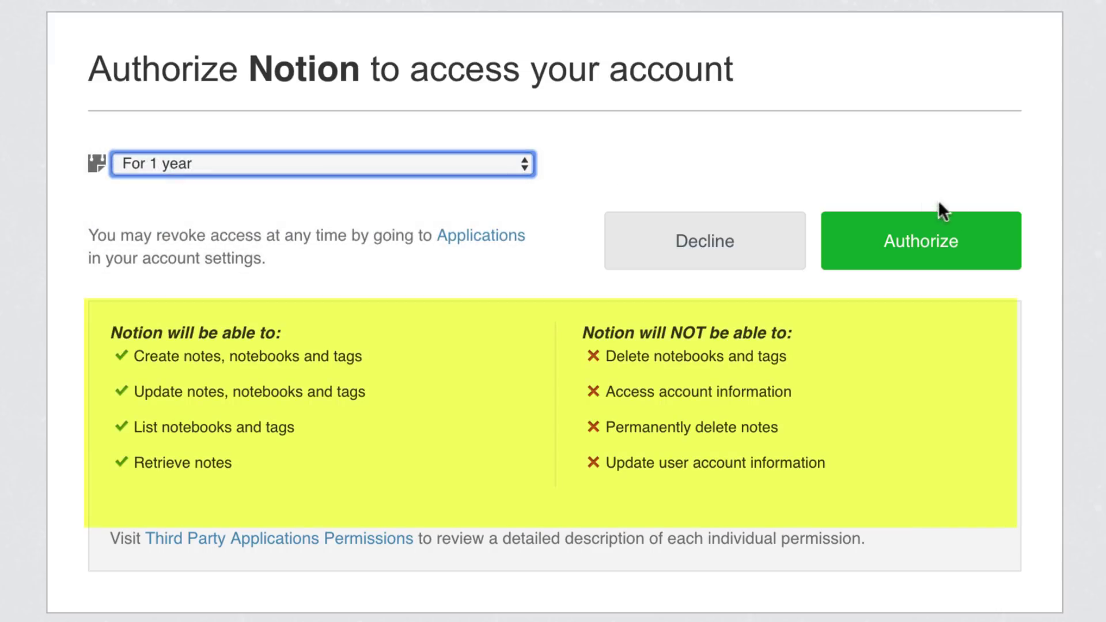
{"action": "left_click", "coordinate": [965, 245]}
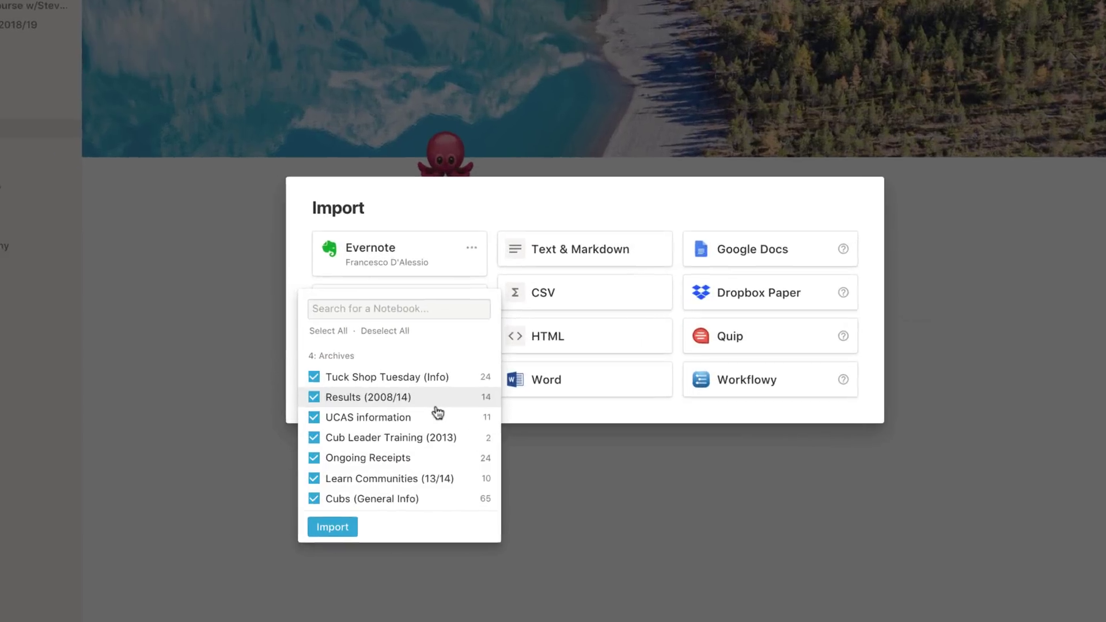
{"action": "scroll", "coordinate": [437, 412], "scroll_direction": "down", "scroll_amount": 5}
{"action": "scroll", "coordinate": [437, 412], "scroll_direction": "down", "scroll_amount": 3}
{"action": "scroll", "coordinate": [437, 412], "scroll_direction": "down", "scroll_amount": 3}
{"action": "scroll", "coordinate": [436, 413], "scroll_direction": "down", "scroll_amount": 3}
{"action": "scroll", "coordinate": [344, 391], "scroll_direction": "down", "scroll_amount": 3}
{"action": "scroll", "coordinate": [343, 392], "scroll_direction": "down", "scroll_amount": 3}
{"action": "scroll", "coordinate": [343, 391], "scroll_direction": "down", "scroll_amount": 3}
{"action": "scroll", "coordinate": [343, 392], "scroll_direction": "down", "scroll_amount": 3}
{"action": "scroll", "coordinate": [343, 392], "scroll_direction": "down", "scroll_amount": 3}
{"action": "scroll", "coordinate": [338, 390], "scroll_direction": "down", "scroll_amount": 3}
{"action": "scroll", "coordinate": [338, 390], "scroll_direction": "down", "scroll_amount": 3}
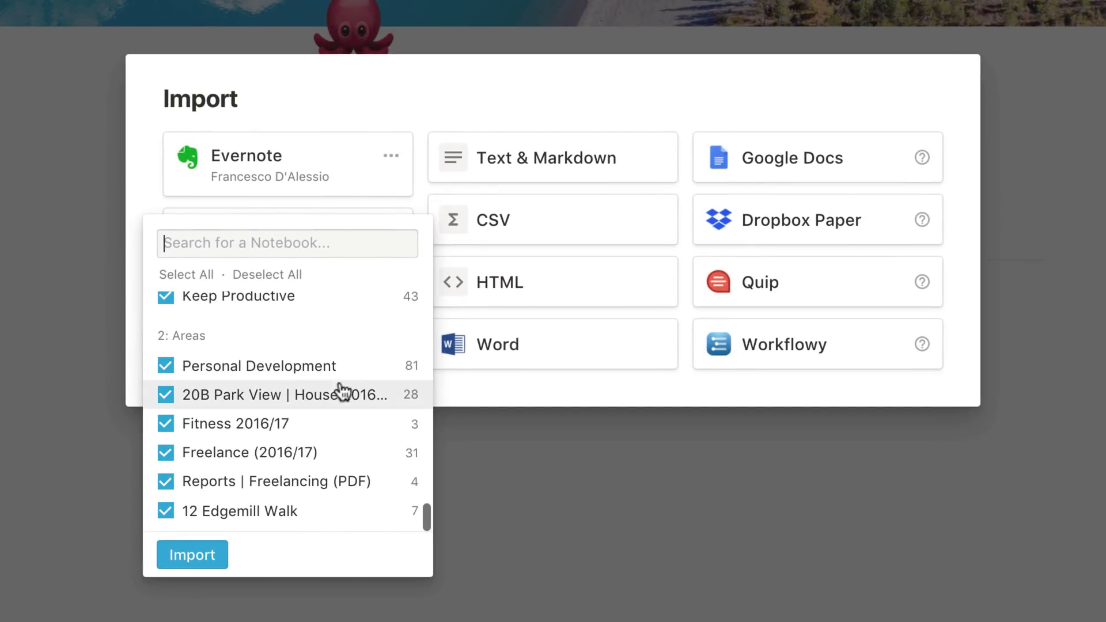
- Deselect all Evernote notebooks in the import list
{"action": "left_click", "coordinate": [267, 275]}
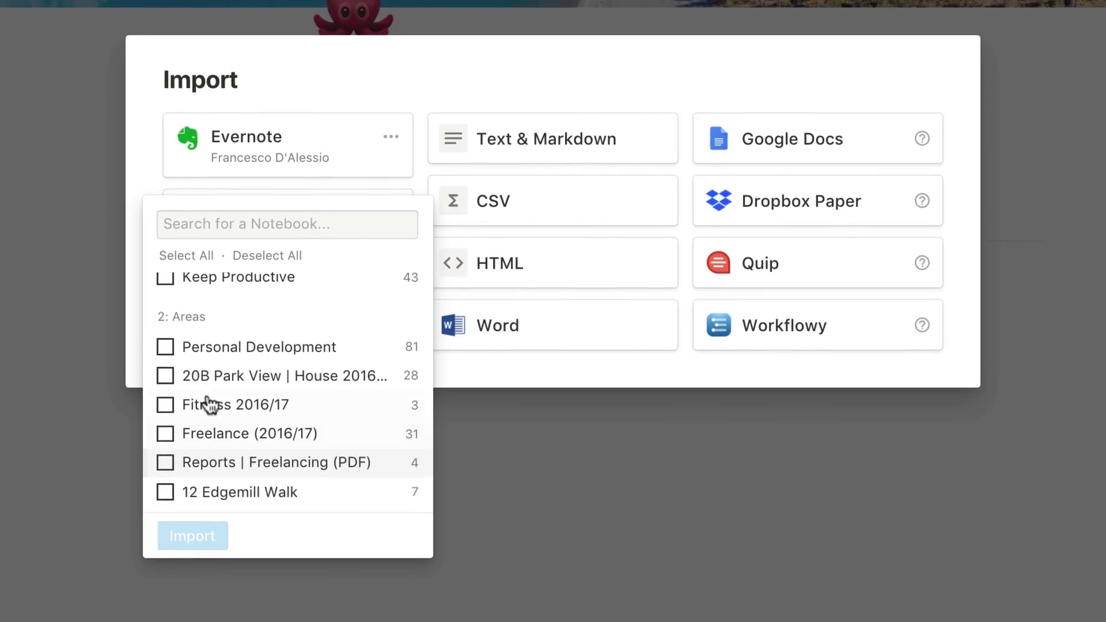
{"action": "scroll", "coordinate": [208, 405], "scroll_direction": "up", "scroll_amount": 5}
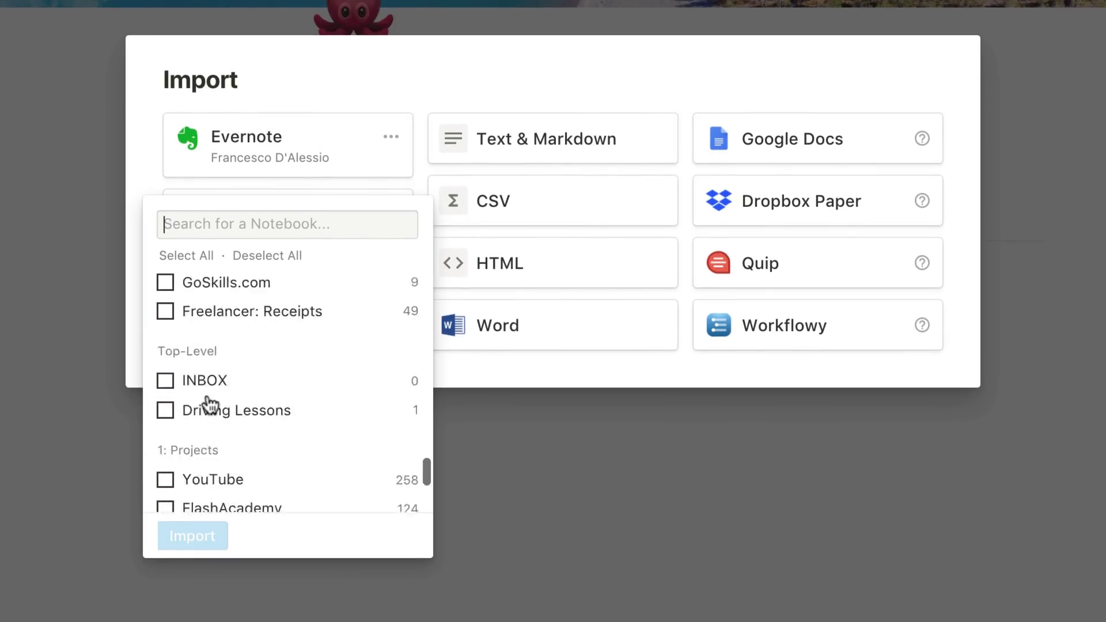
{"action": "scroll", "coordinate": [210, 403], "scroll_direction": "up", "scroll_amount": 1}
{"action": "scroll", "coordinate": [210, 403], "scroll_direction": "down", "scroll_amount": 2}
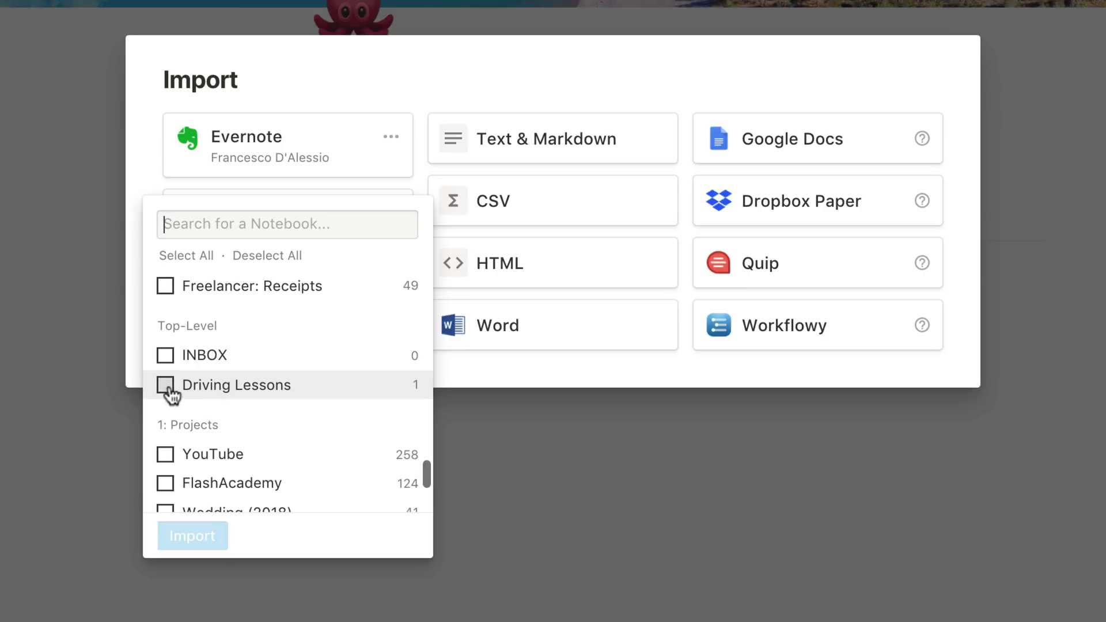
{"action": "scroll", "coordinate": [183, 370], "scroll_direction": "up", "scroll_amount": 3}
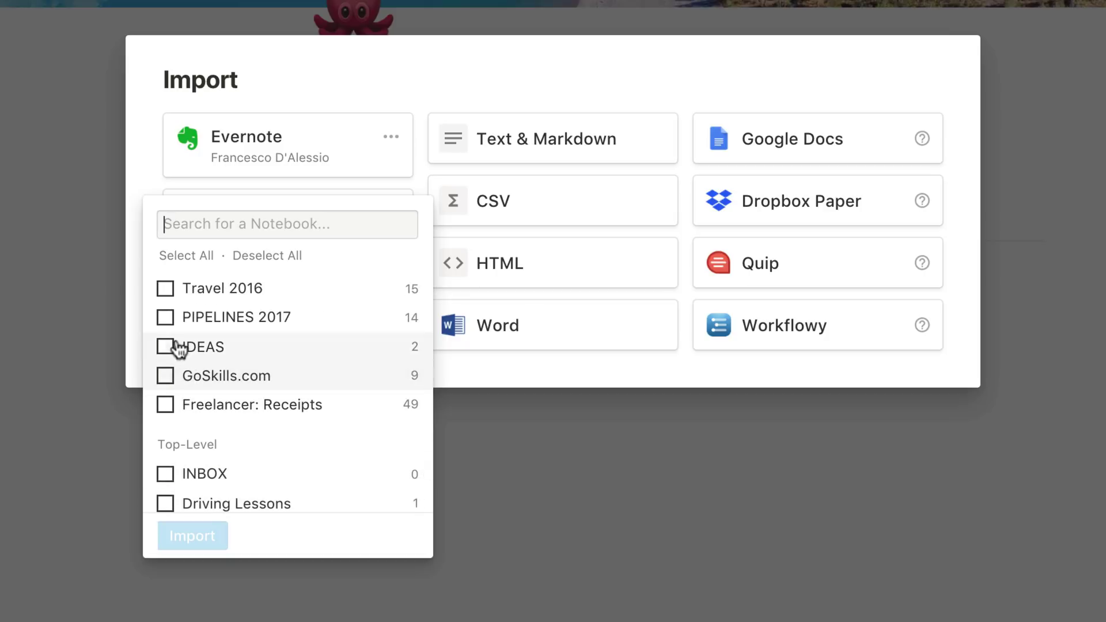
{"action": "scroll", "coordinate": [176, 350], "scroll_direction": "up", "scroll_amount": 2}
{"action": "scroll", "coordinate": [165, 342], "scroll_direction": "up", "scroll_amount": 5}
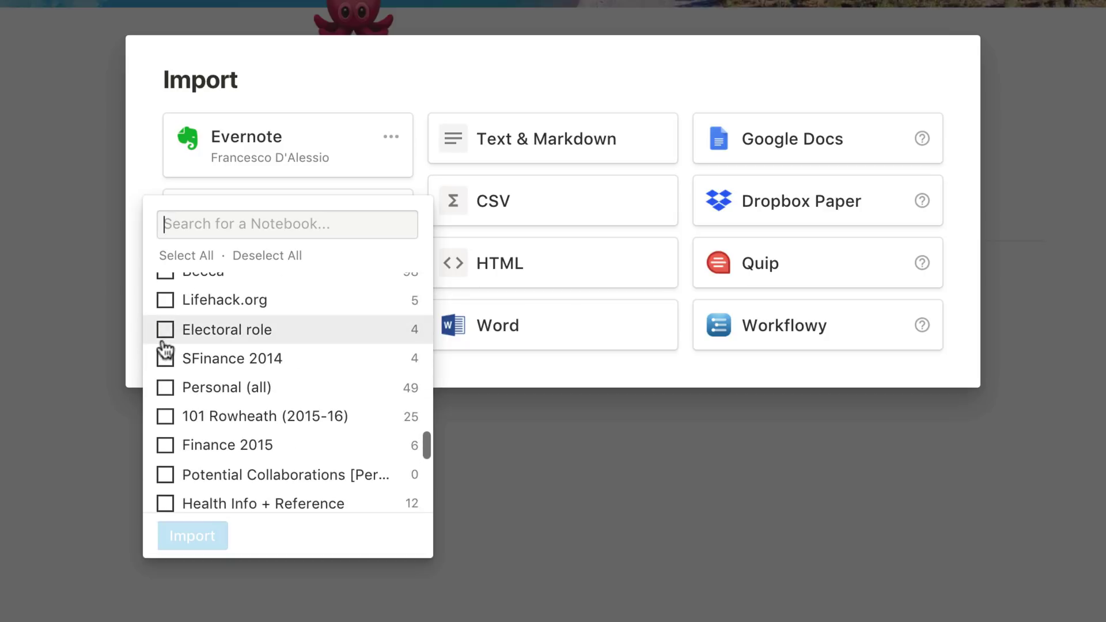
{"action": "scroll", "coordinate": [165, 350], "scroll_direction": "up", "scroll_amount": 3}
{"action": "scroll", "coordinate": [165, 348], "scroll_direction": "up", "scroll_amount": 3}
{"action": "scroll", "coordinate": [165, 346], "scroll_direction": "up", "scroll_amount": 2}
{"action": "scroll", "coordinate": [164, 345], "scroll_direction": "up", "scroll_amount": 3}
{"action": "scroll", "coordinate": [165, 347], "scroll_direction": "up", "scroll_amount": 3}
{"action": "scroll", "coordinate": [165, 349], "scroll_direction": "up", "scroll_amount": 10}
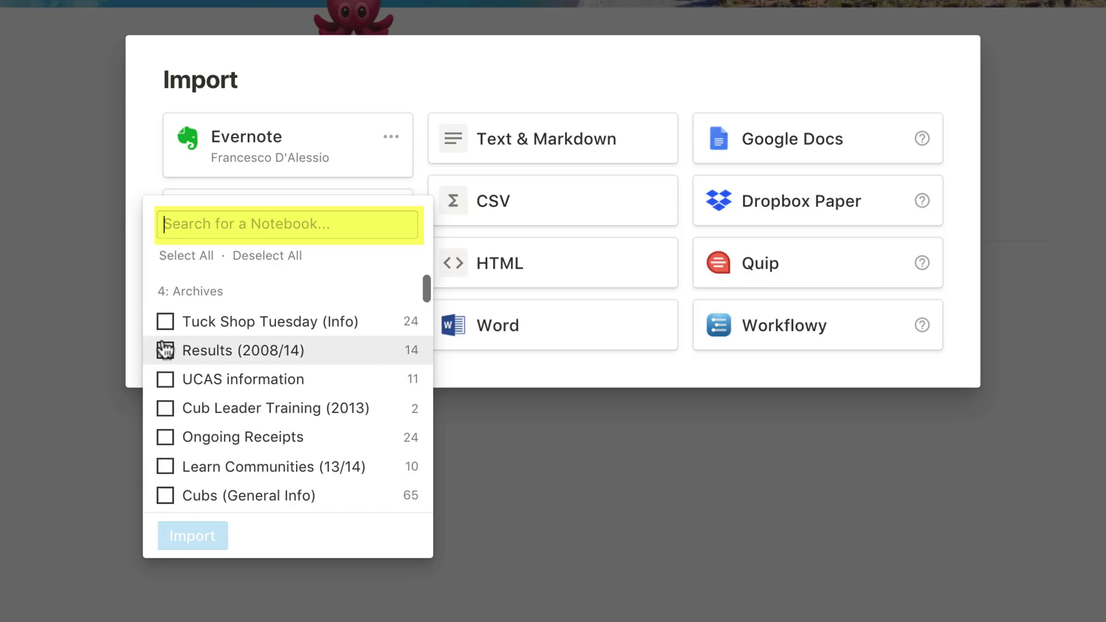
{"action": "scroll", "coordinate": [165, 349], "scroll_direction": "up", "scroll_amount": 5}
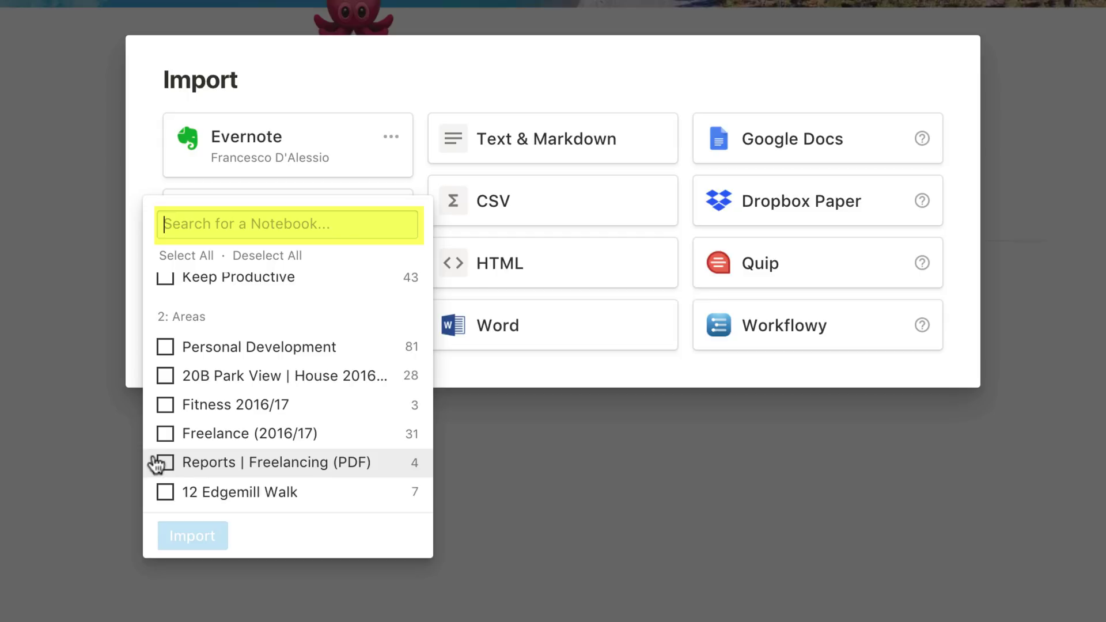
{"action": "scroll", "coordinate": [156, 466], "scroll_direction": "up", "scroll_amount": 1}
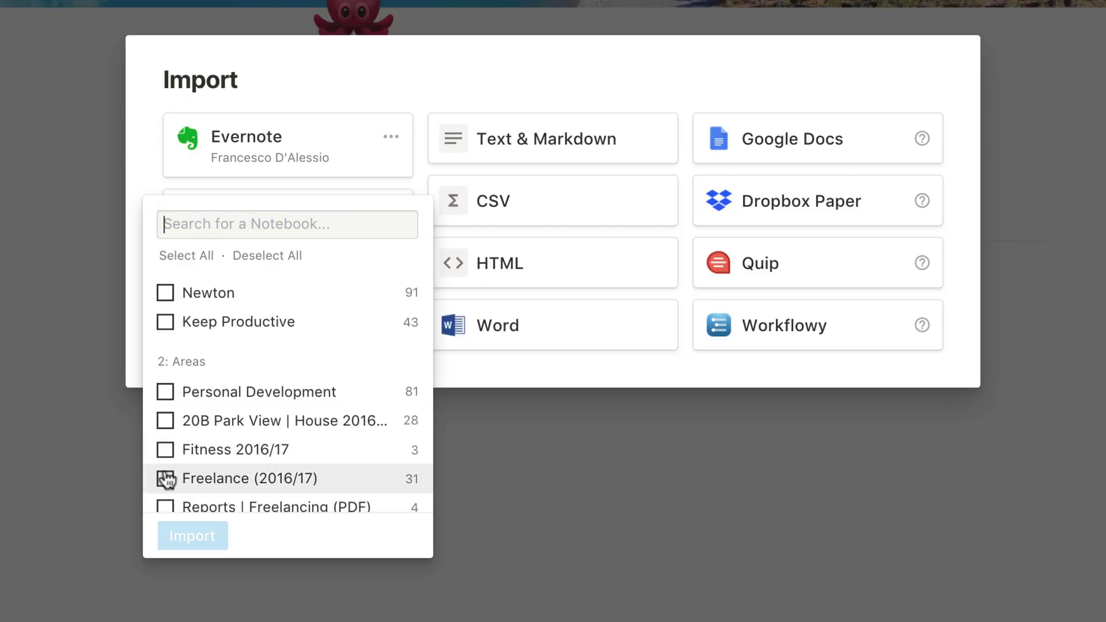
{"action": "scroll", "coordinate": [168, 424], "scroll_direction": "up", "scroll_amount": 5}
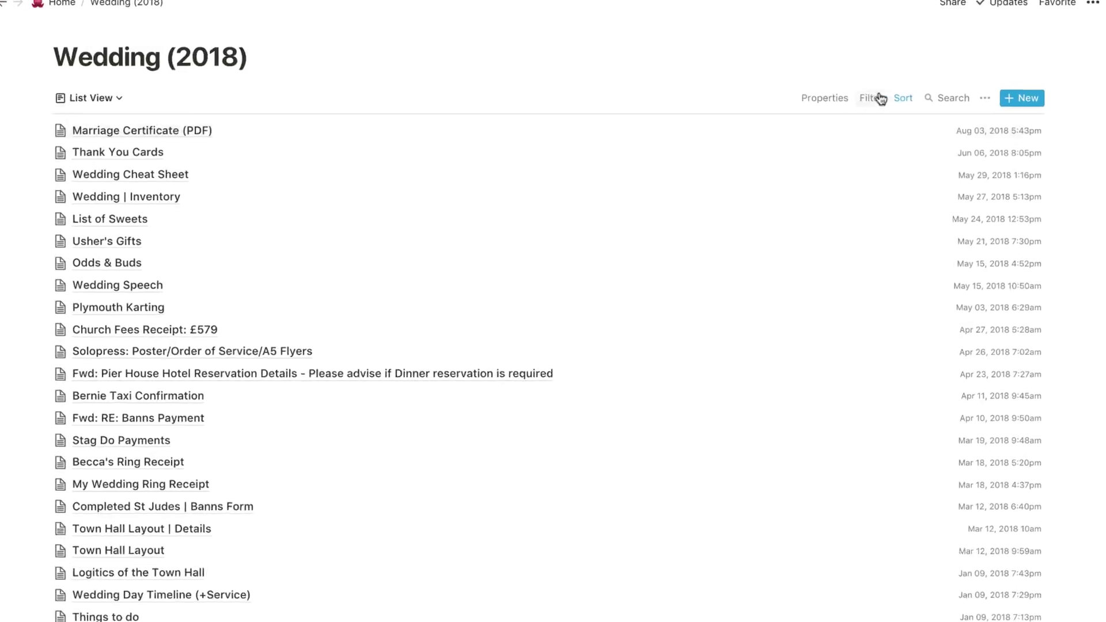
{"action": "left_click", "coordinate": [858, 95]}
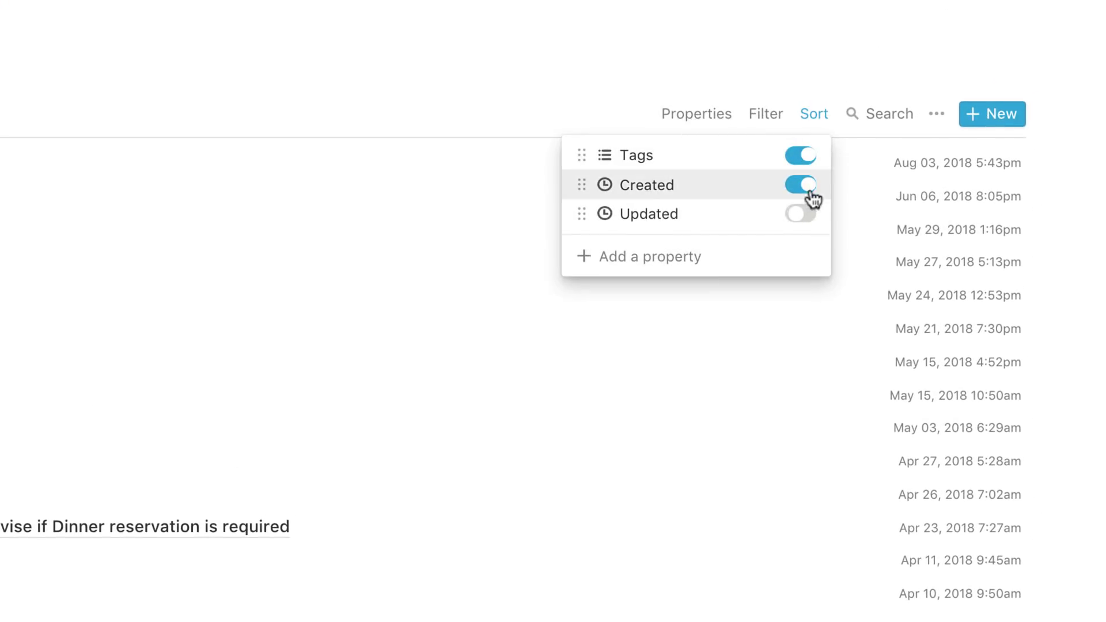
{"action": "left_click", "coordinate": [801, 215]}
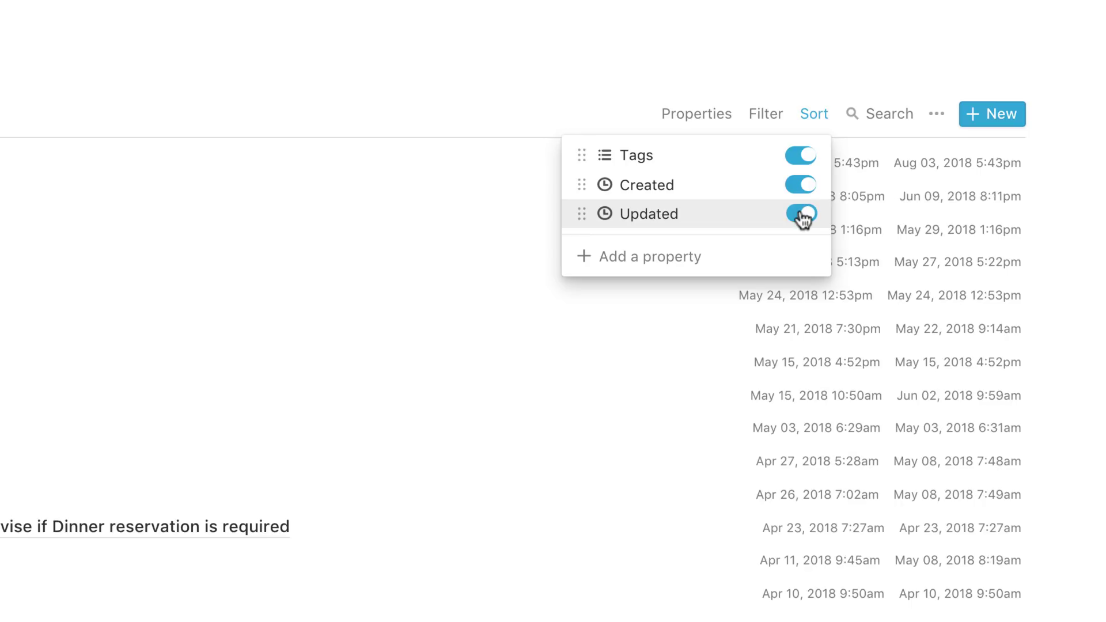
{"action": "left_click", "coordinate": [585, 79]}
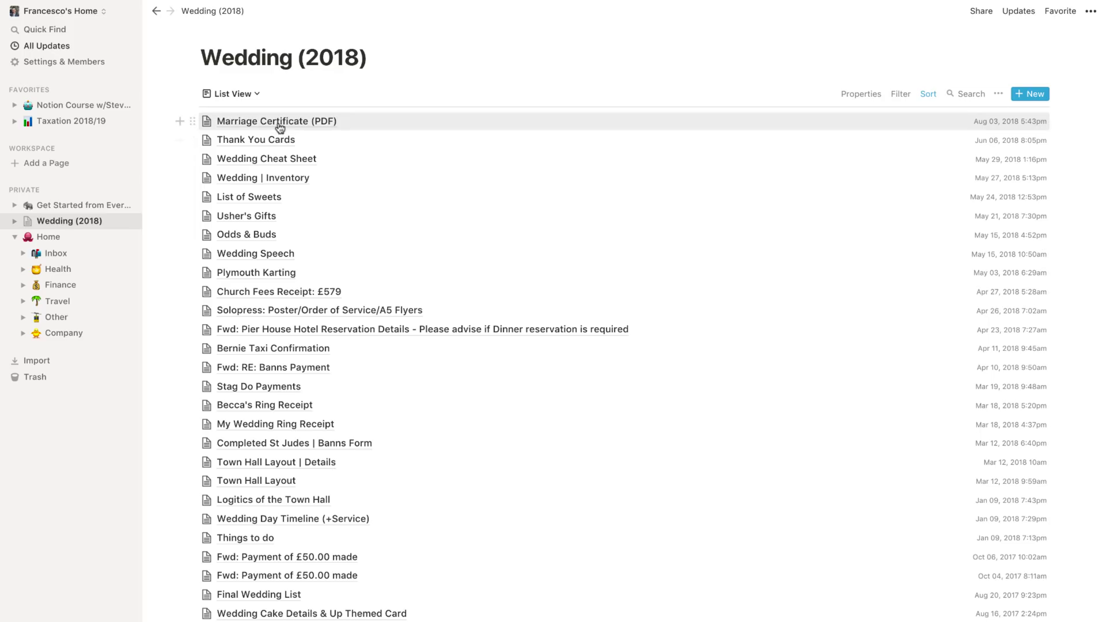
{"action": "left_click", "coordinate": [263, 196]}
{"action": "left_click", "coordinate": [288, 296]}
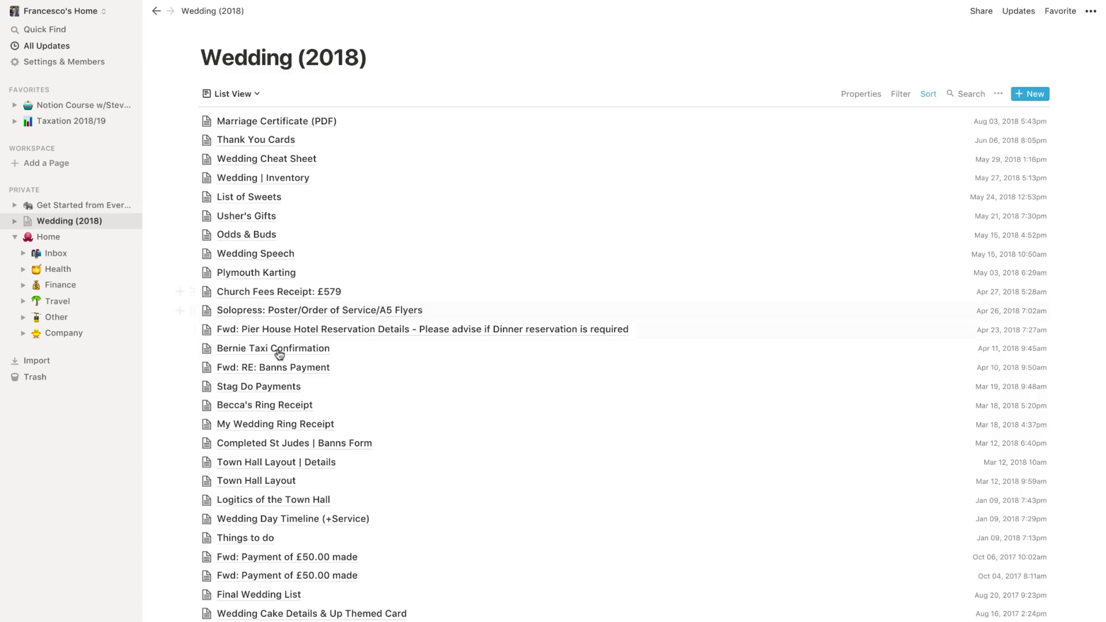
{"action": "scroll", "coordinate": [283, 390], "scroll_direction": "down", "scroll_amount": 3}
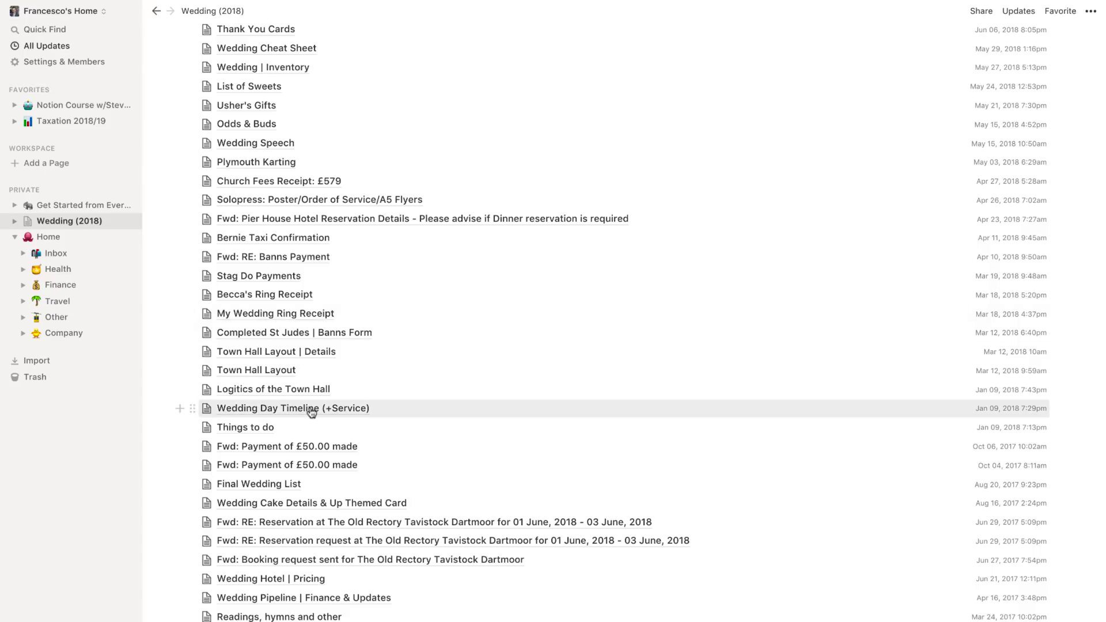
{"action": "left_click", "coordinate": [303, 410]}
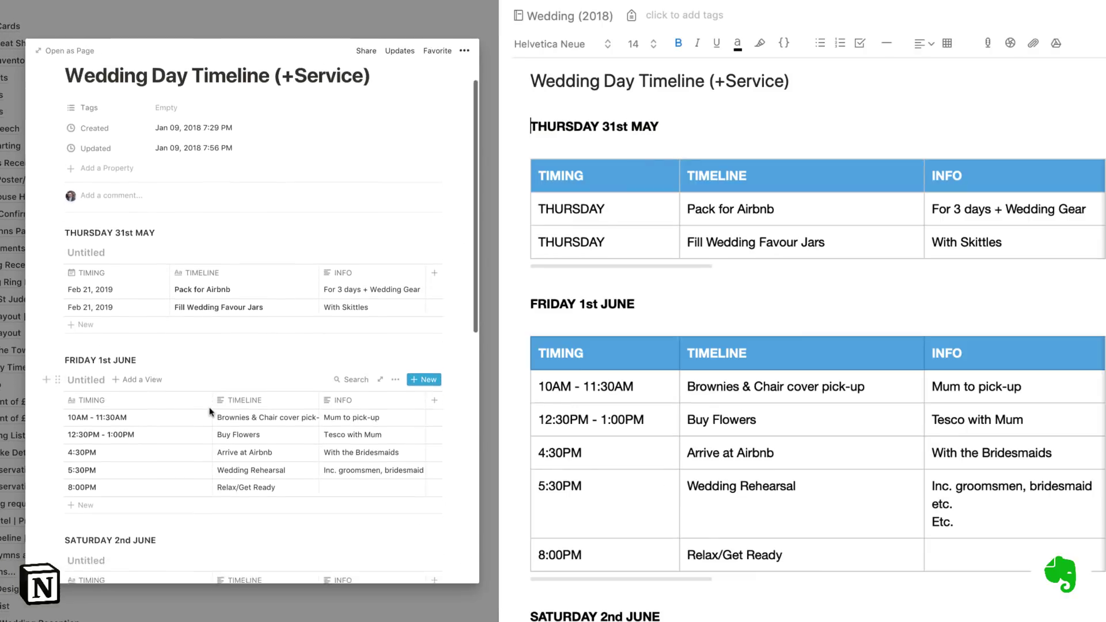
{"action": "scroll", "coordinate": [216, 415], "scroll_direction": "down", "scroll_amount": 3}
{"action": "scroll", "coordinate": [209, 413], "scroll_direction": "down", "scroll_amount": 2}
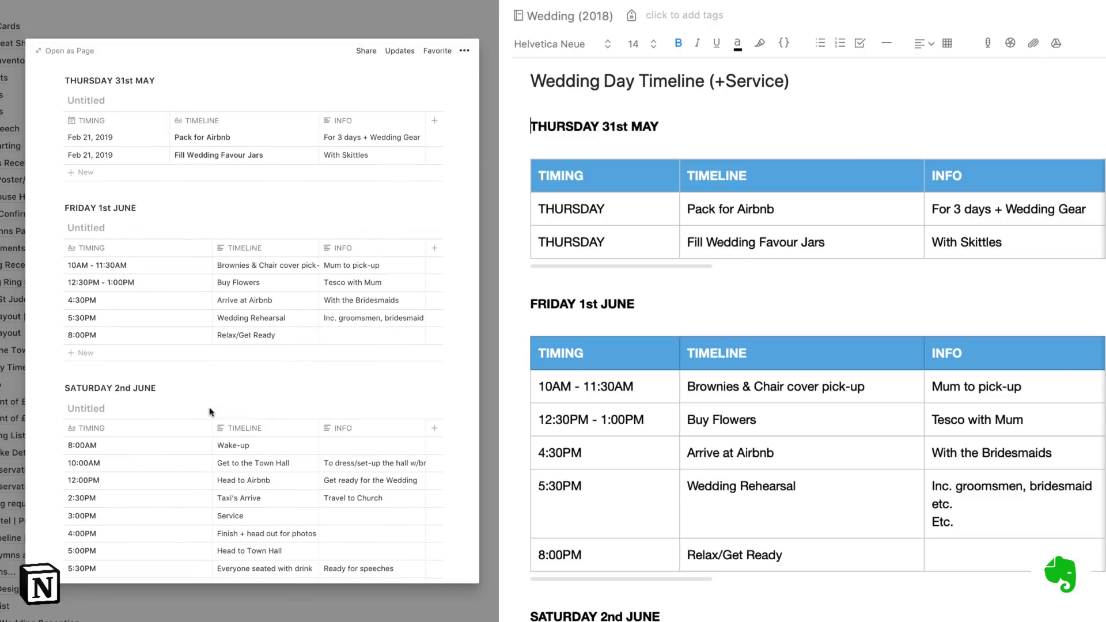
{"action": "scroll", "coordinate": [210, 412], "scroll_direction": "down", "scroll_amount": 1}
{"action": "scroll", "coordinate": [209, 412], "scroll_direction": "down", "scroll_amount": 1}
{"action": "scroll", "coordinate": [209, 413], "scroll_direction": "down", "scroll_amount": 2}
{"action": "scroll", "coordinate": [210, 413], "scroll_direction": "down", "scroll_amount": 1}
{"action": "scroll", "coordinate": [211, 414], "scroll_direction": "down", "scroll_amount": 3}
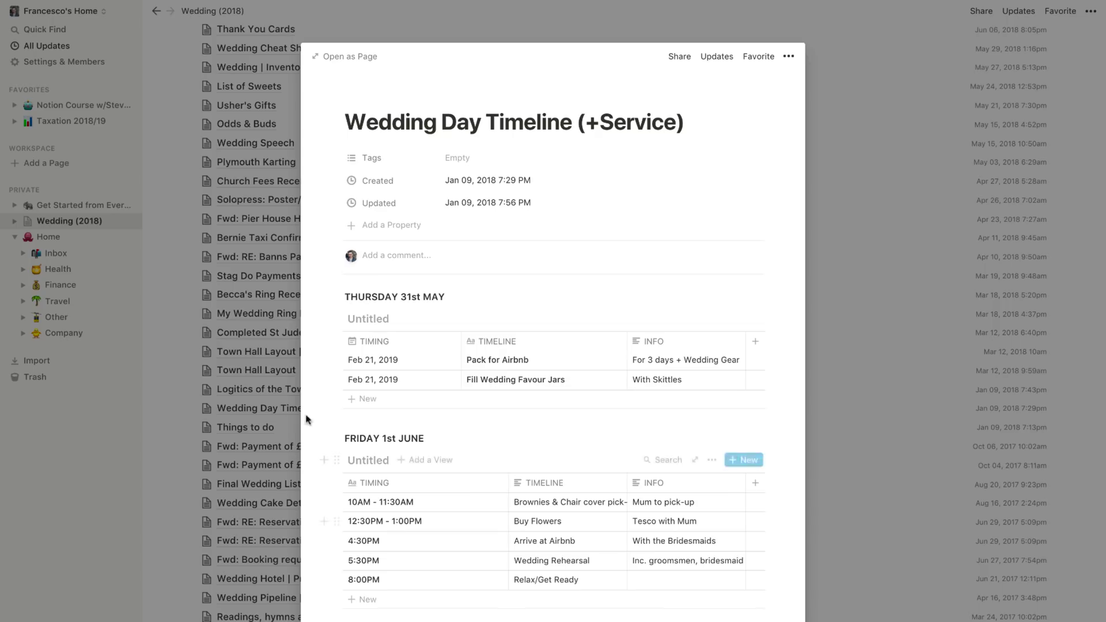
{"action": "left_click", "coordinate": [255, 430]}
{"action": "scroll", "coordinate": [297, 536], "scroll_direction": "down", "scroll_amount": 5}
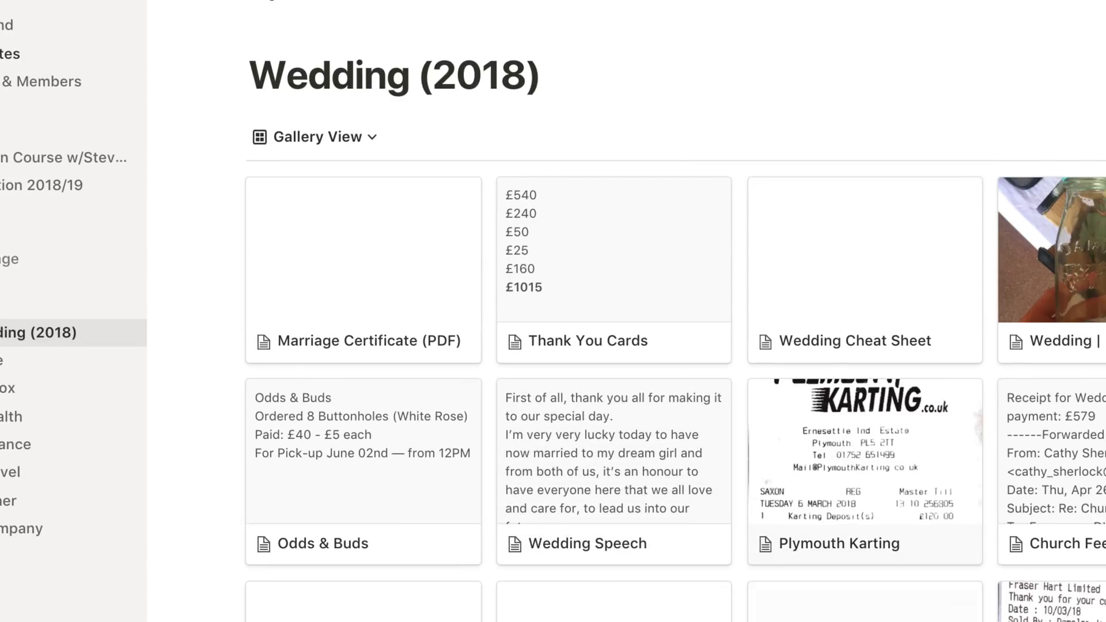
{"action": "scroll", "coordinate": [768, 481], "scroll_direction": "down", "scroll_amount": 10}
{"action": "scroll", "coordinate": [675, 330], "scroll_direction": "up", "scroll_amount": 10}
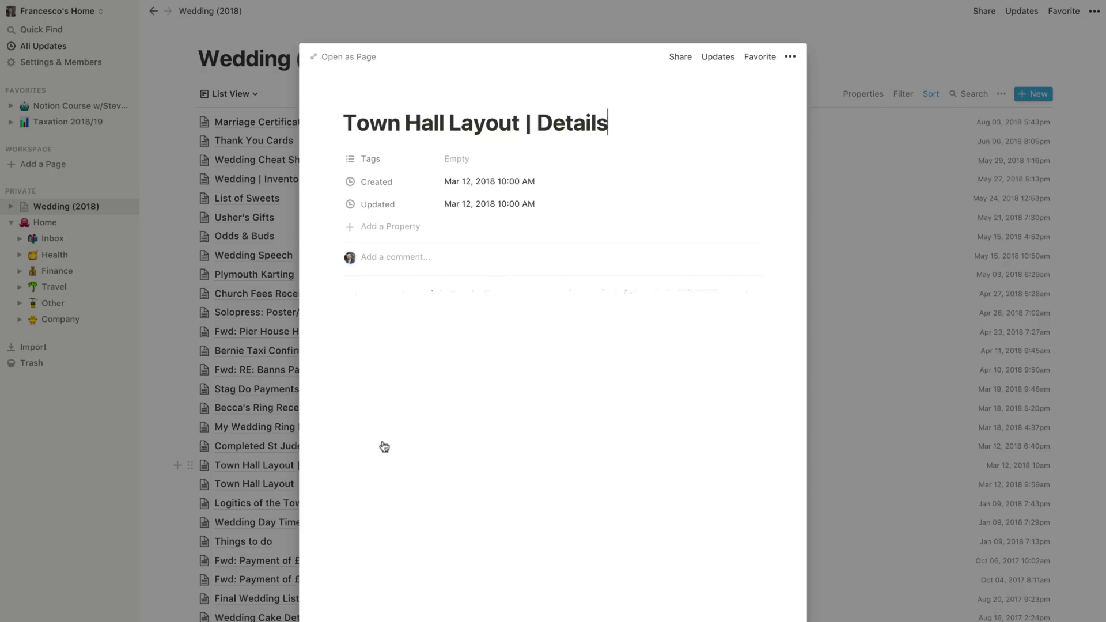
{"action": "scroll", "coordinate": [452, 441], "scroll_direction": "down", "scroll_amount": 3}
{"action": "scroll", "coordinate": [451, 440], "scroll_direction": "down", "scroll_amount": 3}
{"action": "scroll", "coordinate": [451, 441], "scroll_direction": "up", "scroll_amount": 10}
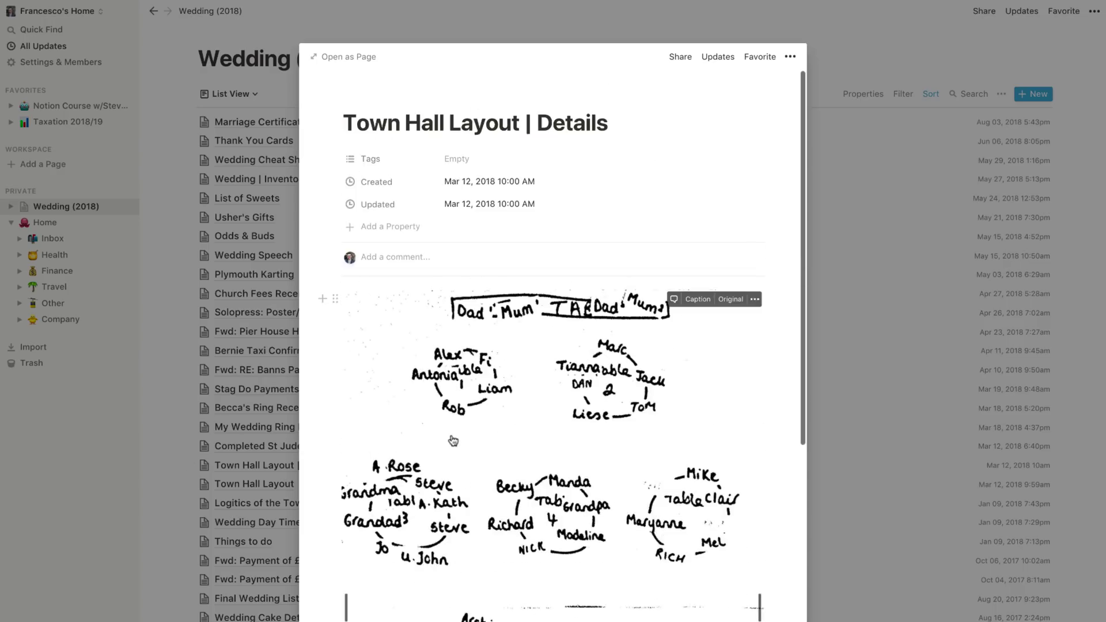
- Move the Wedding (2018) database into the Home page below Company and show Home
{"action": "left_click", "coordinate": [173, 248]}
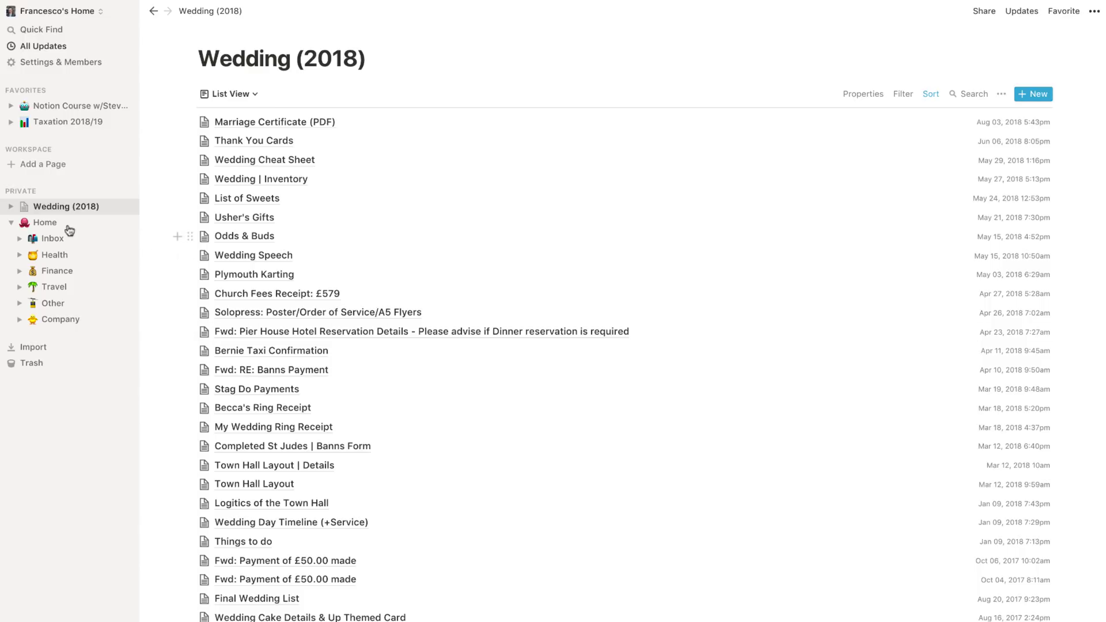
{"action": "left_click_drag", "start_coordinate": [66, 232], "coordinate": [62, 328]}
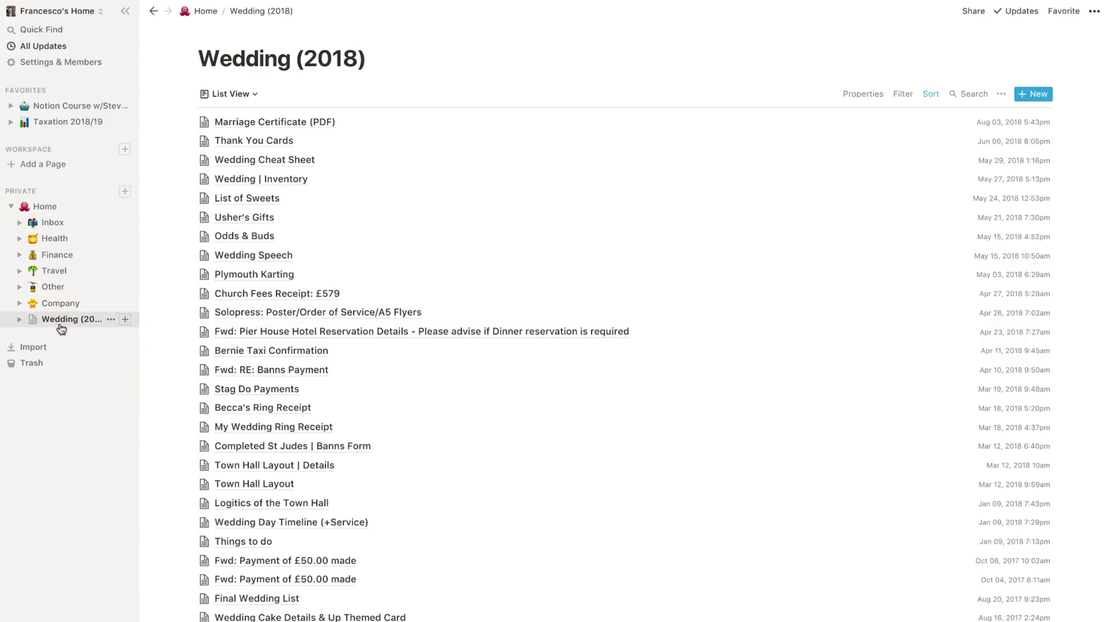
{"action": "left_click", "coordinate": [44, 207]}
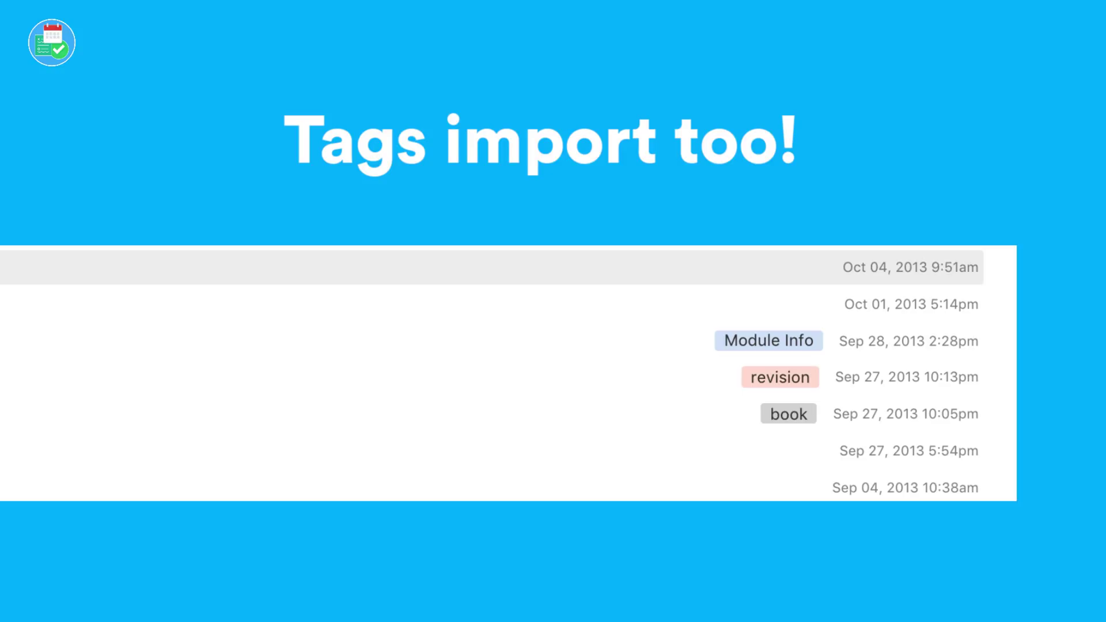
{"action": "scroll", "coordinate": [260, 458], "scroll_direction": "up", "scroll_amount": 5}
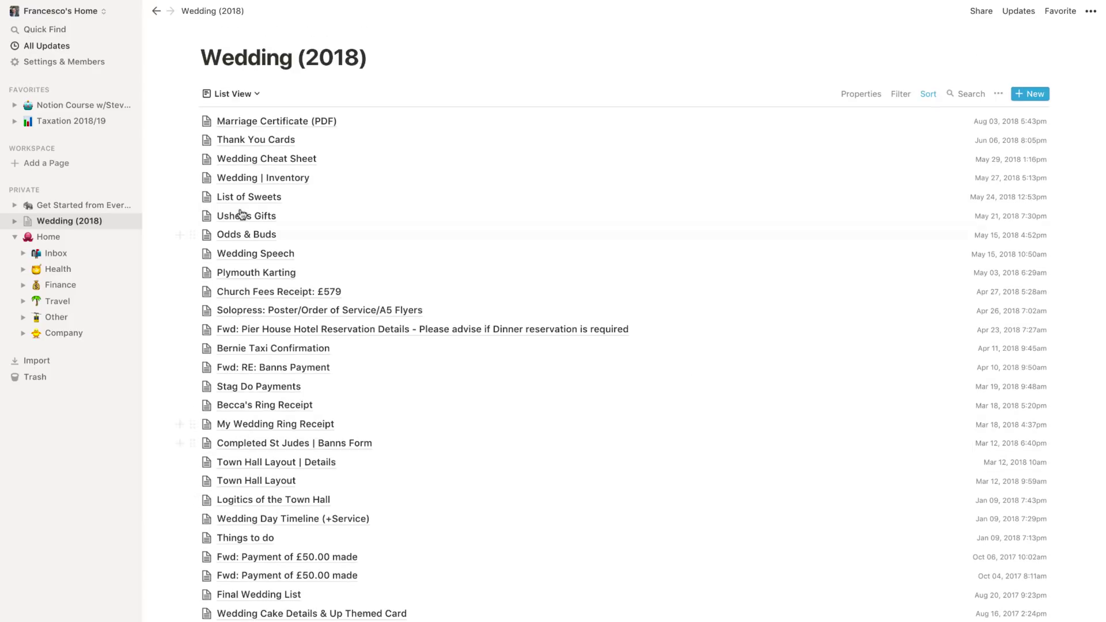
{"action": "left_click", "coordinate": [248, 166]}
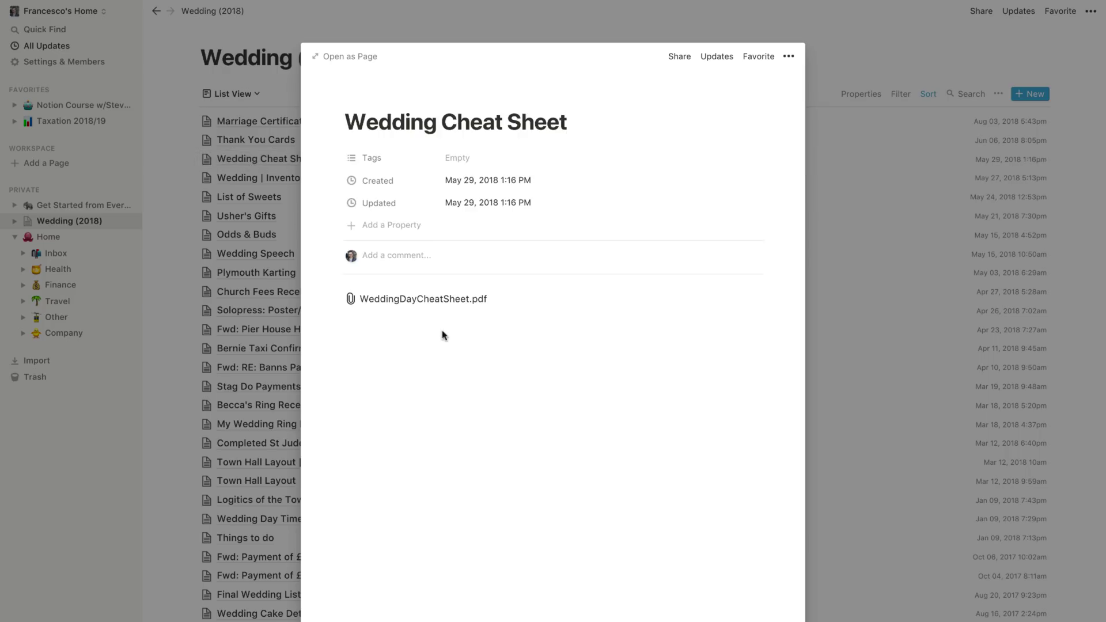
{"action": "left_click", "coordinate": [440, 302]}
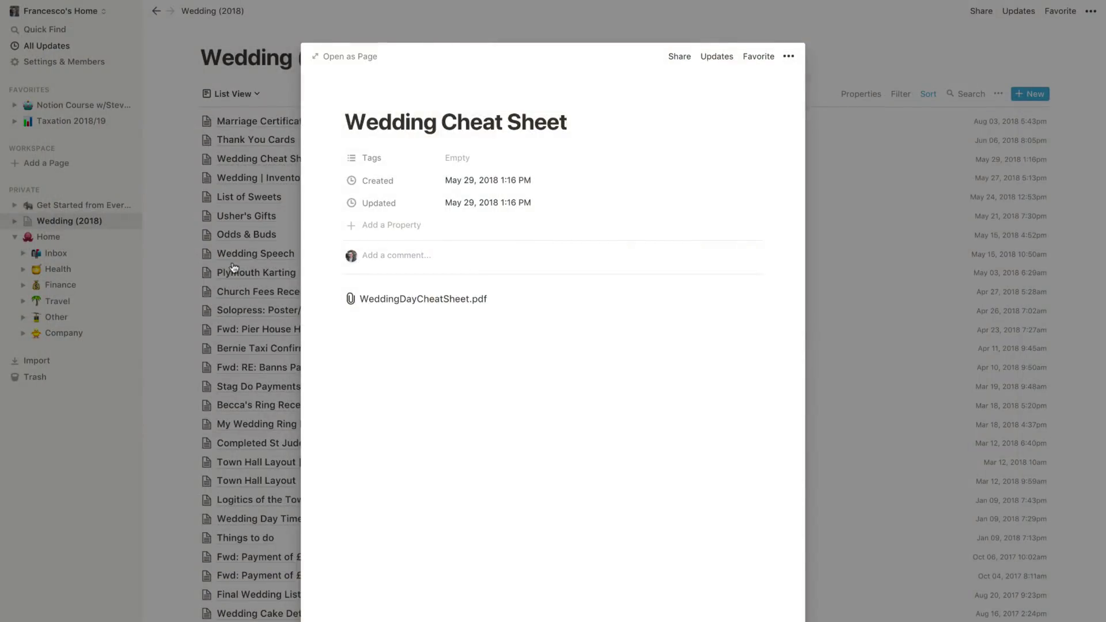
{"action": "left_click", "coordinate": [252, 272]}
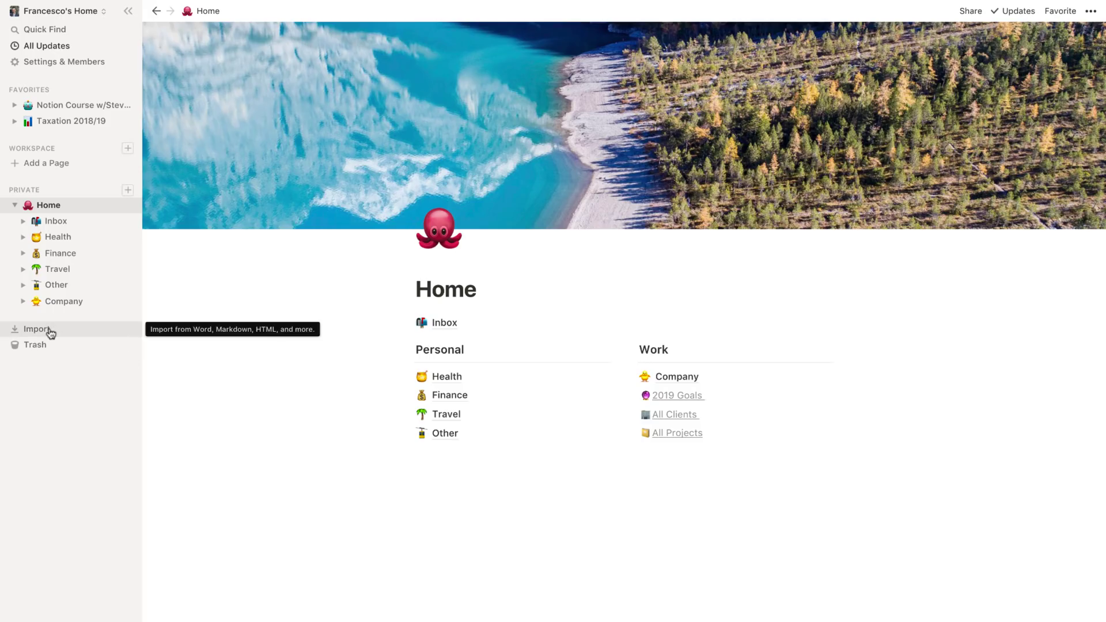
- Sign in to Evernote with Google and authorize Notion's access for 1 year
{"action": "left_click", "coordinate": [36, 329]}
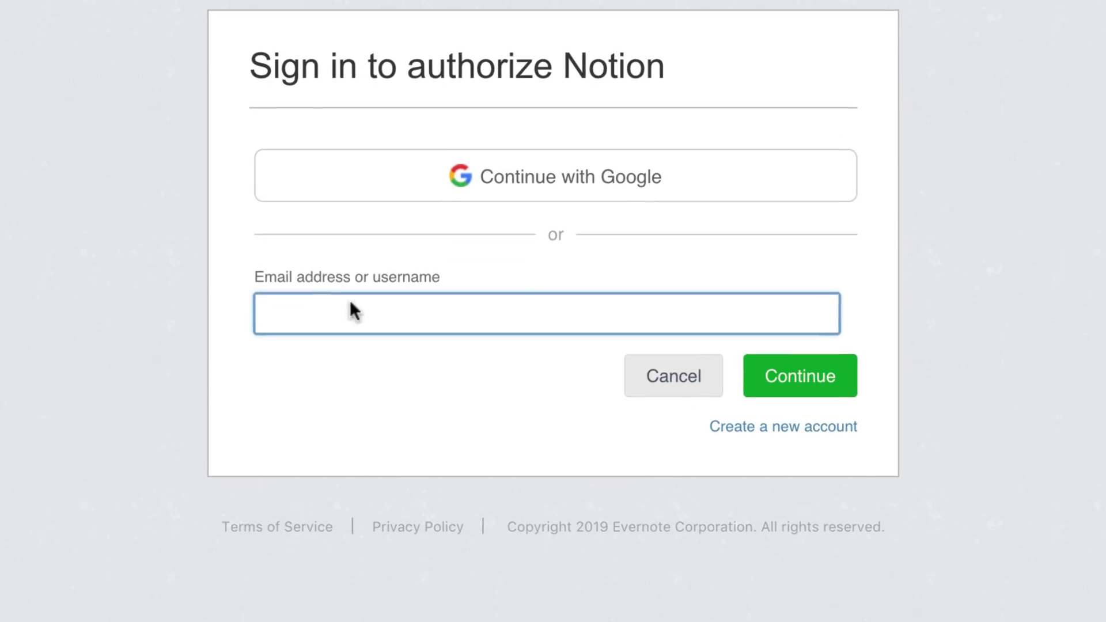
{"action": "left_click", "coordinate": [422, 173]}
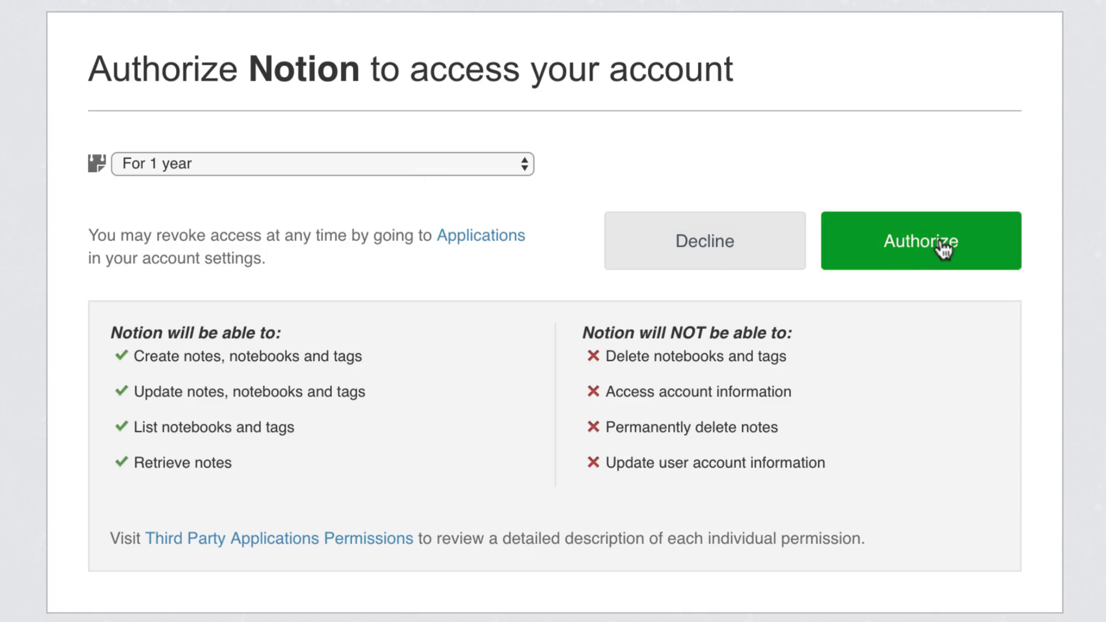
{"action": "left_click", "coordinate": [500, 163]}
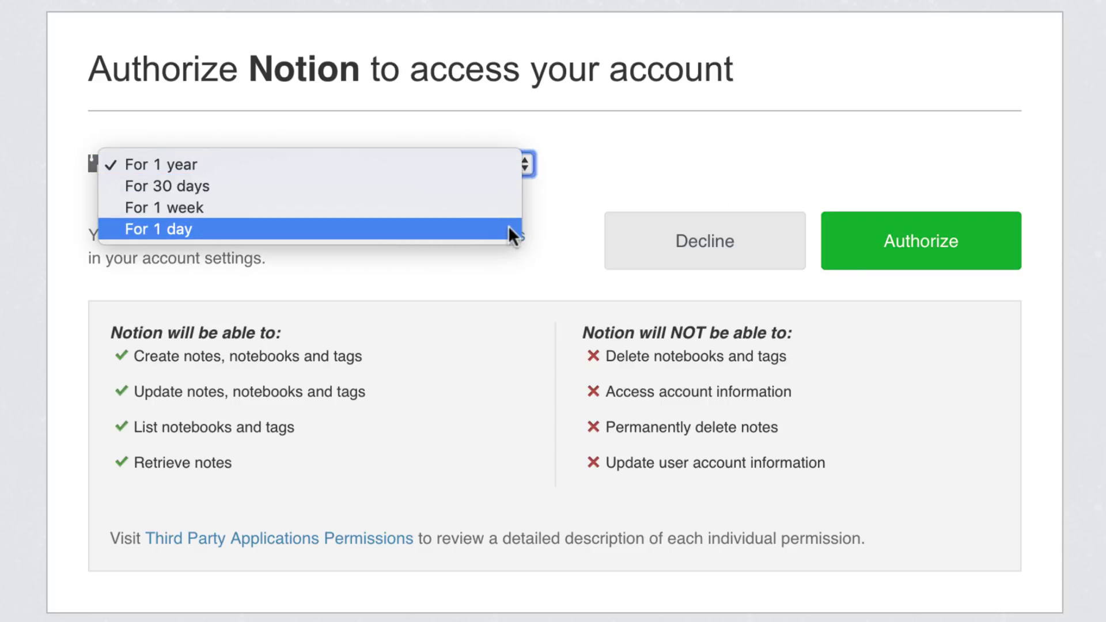
{"action": "left_click", "coordinate": [658, 138]}
{"action": "left_click", "coordinate": [965, 244]}
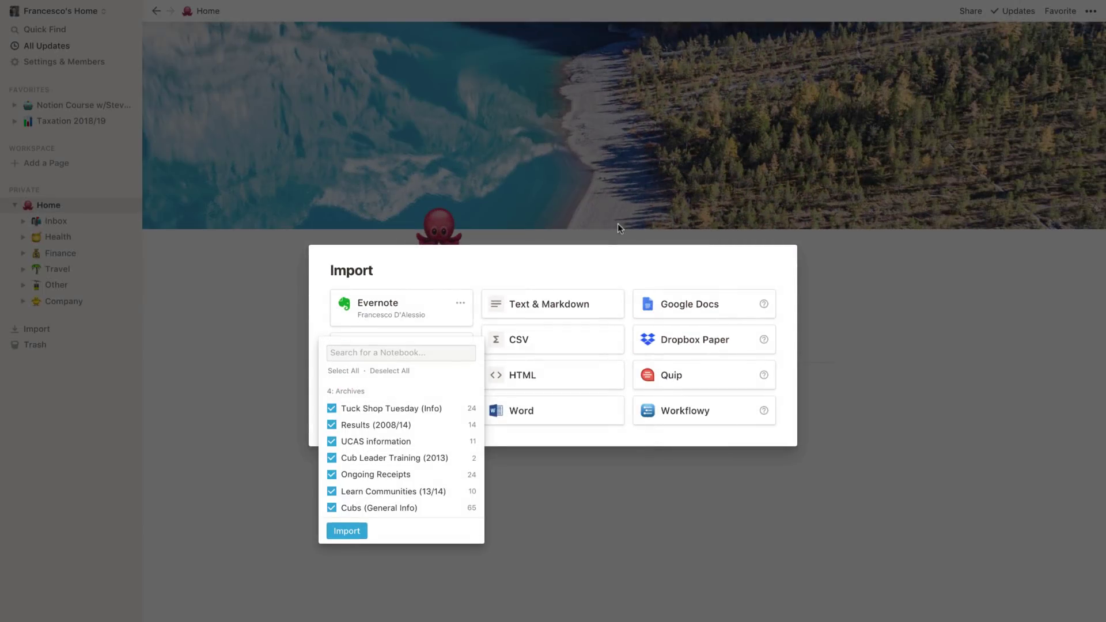
{"action": "scroll", "coordinate": [433, 437], "scroll_direction": "down", "scroll_amount": 2}
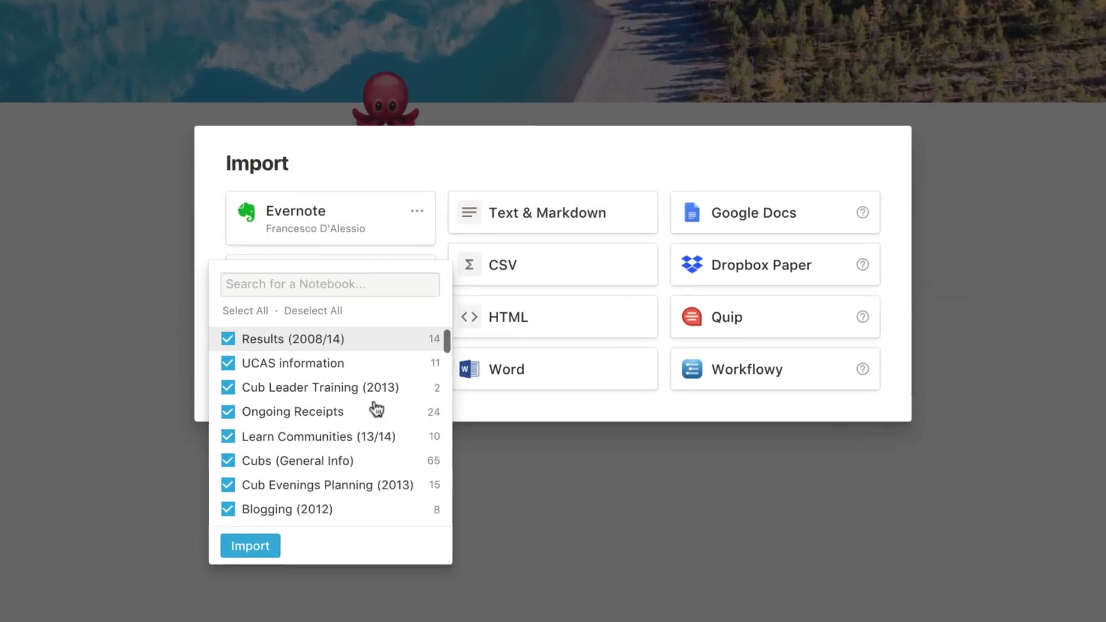
{"action": "scroll", "coordinate": [371, 406], "scroll_direction": "down", "scroll_amount": 3}
{"action": "scroll", "coordinate": [343, 389], "scroll_direction": "down", "scroll_amount": 3}
{"action": "scroll", "coordinate": [343, 390], "scroll_direction": "down", "scroll_amount": 3}
{"action": "scroll", "coordinate": [343, 392], "scroll_direction": "down", "scroll_amount": 3}
{"action": "scroll", "coordinate": [343, 392], "scroll_direction": "down", "scroll_amount": 3}
{"action": "scroll", "coordinate": [343, 391], "scroll_direction": "down", "scroll_amount": 3}
{"action": "scroll", "coordinate": [343, 391], "scroll_direction": "down", "scroll_amount": 3}
{"action": "scroll", "coordinate": [343, 392], "scroll_direction": "down", "scroll_amount": 3}
{"action": "scroll", "coordinate": [344, 392], "scroll_direction": "down", "scroll_amount": 5}
{"action": "scroll", "coordinate": [344, 392], "scroll_direction": "down", "scroll_amount": 5}
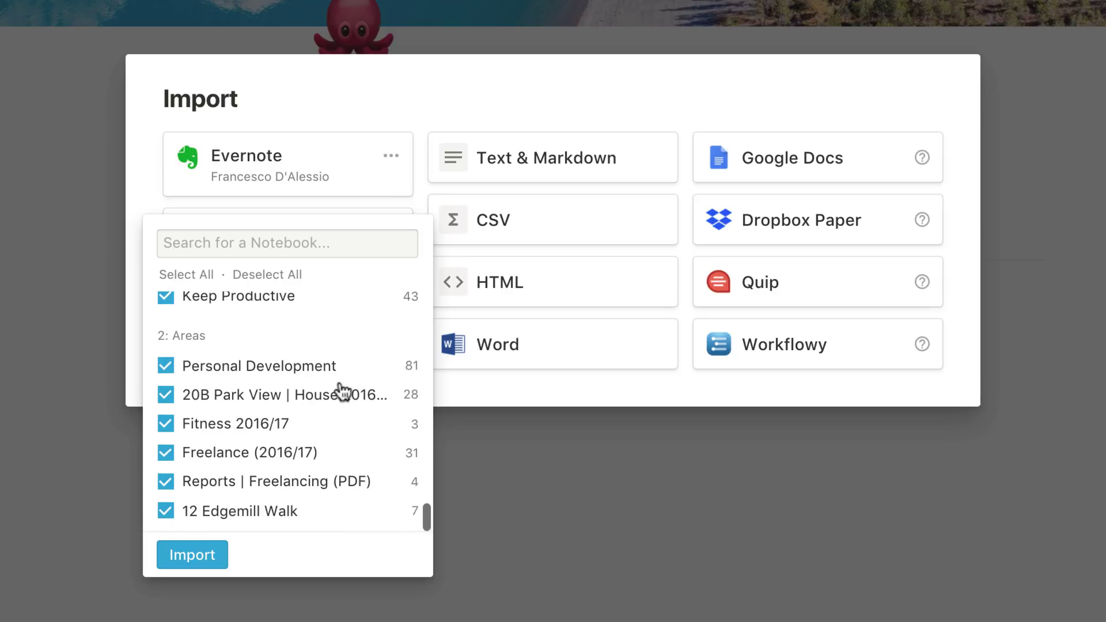
- Uncheck every Evernote notebook in the import list
{"action": "left_click", "coordinate": [268, 276]}
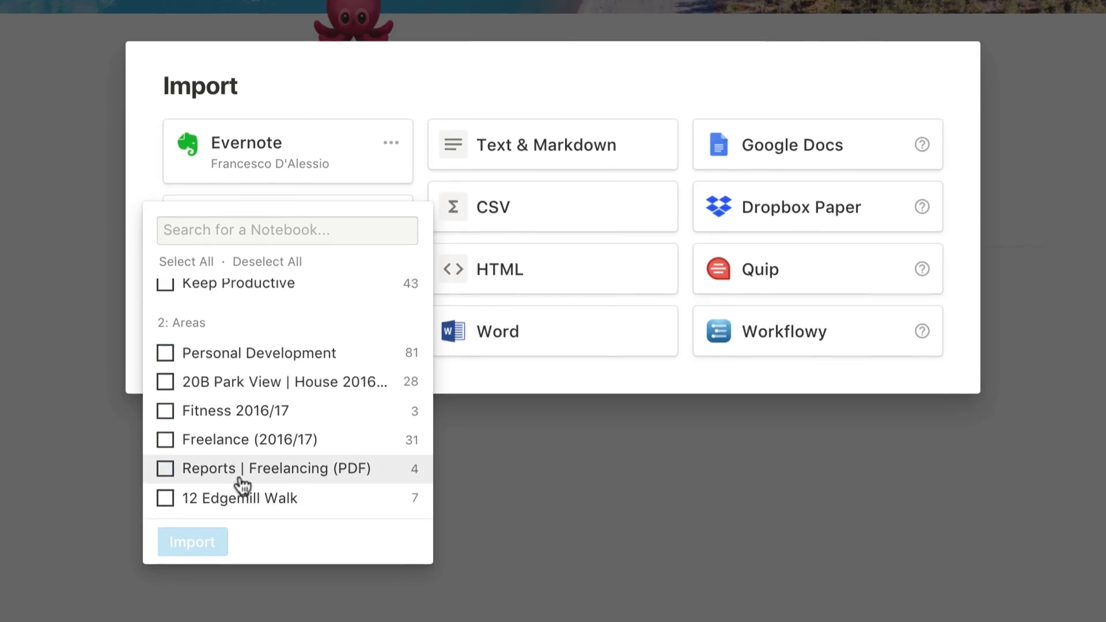